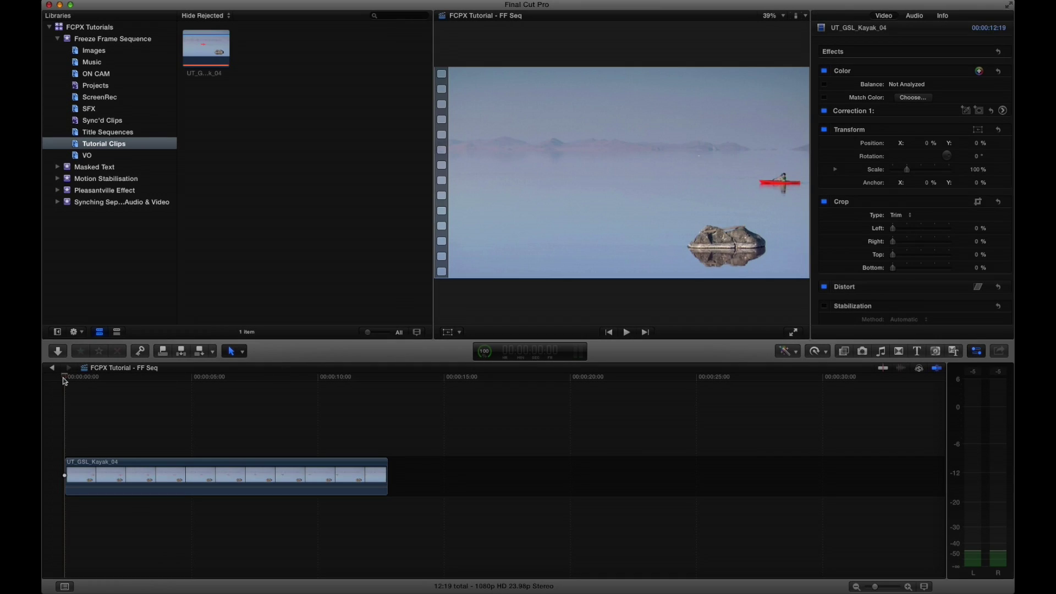
# Play the kayak clip and drop markers at the kayak positions, including 2:04, 5:16 and 8:06.
pyautogui.press('space')
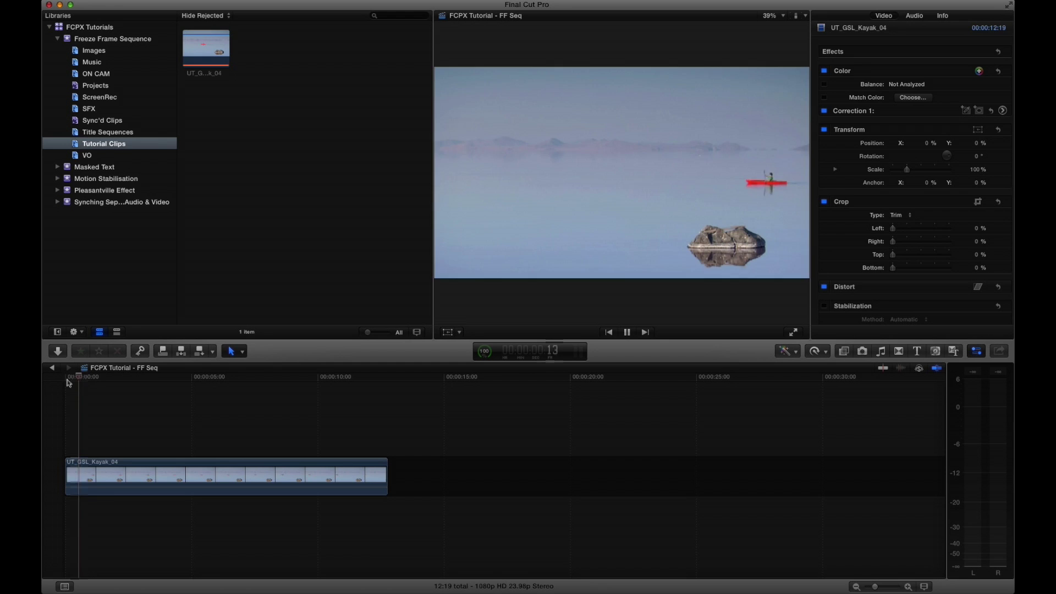
pyautogui.press('space')
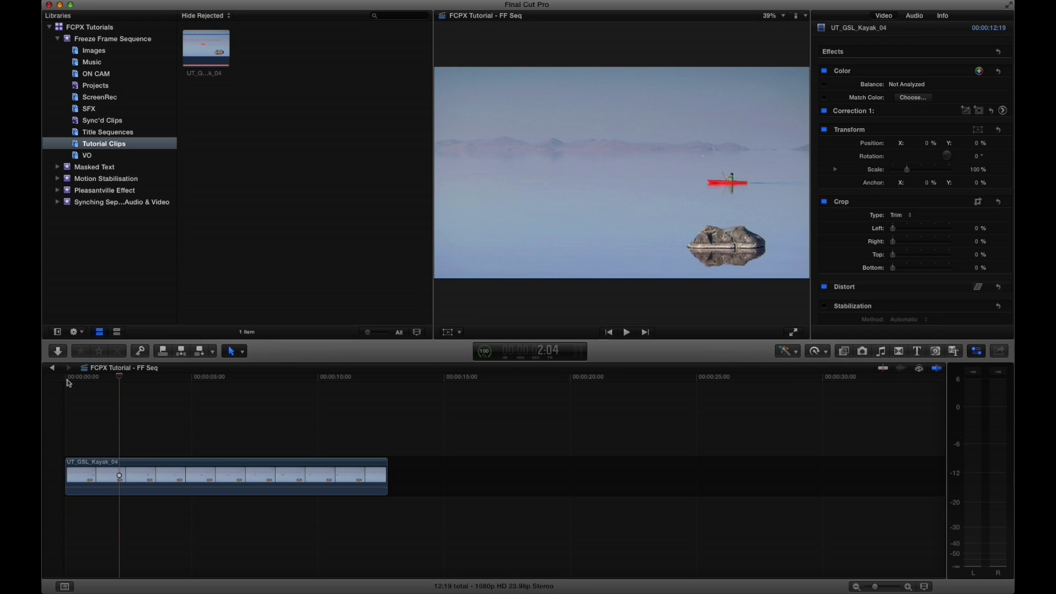
pyautogui.press('l')
pyautogui.press('l')
pyautogui.press('m')
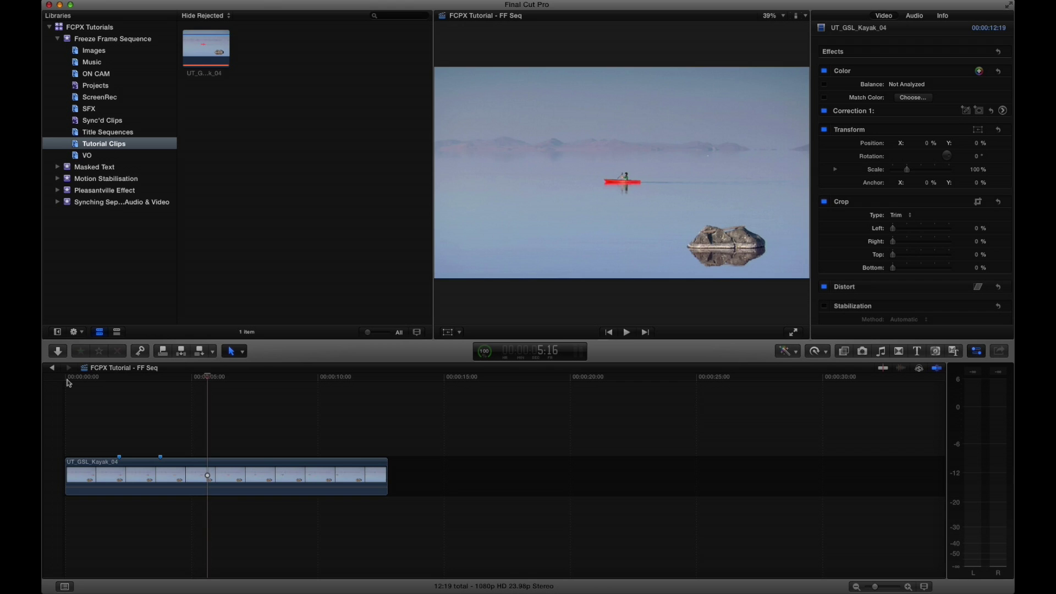
pyautogui.press('m')
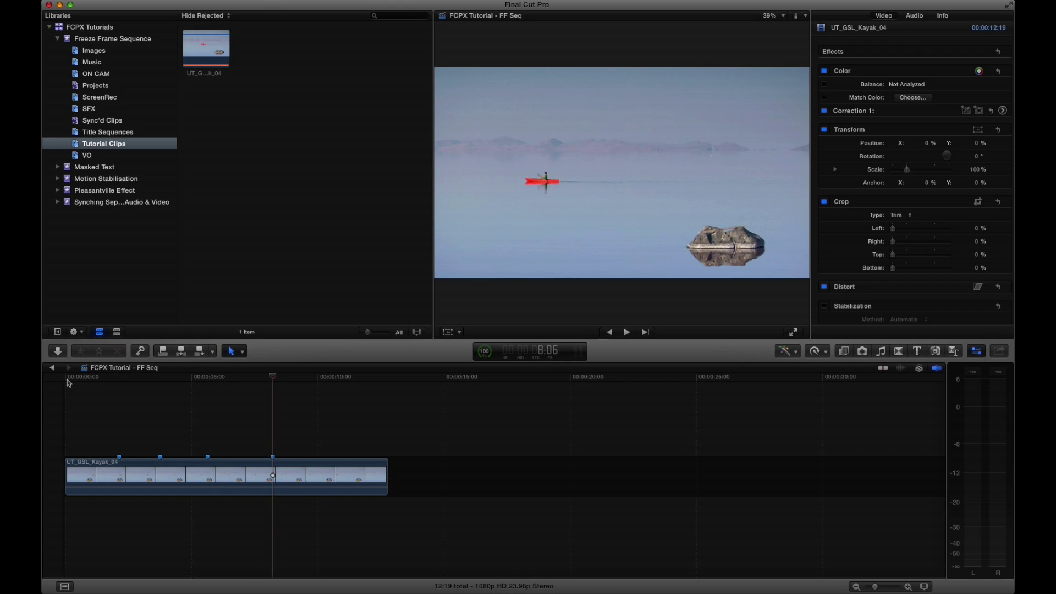
# Set the playhead to the 2:04 marker, choose Save Current Frame, and edit the still's name.
pyautogui.click(111, 379)
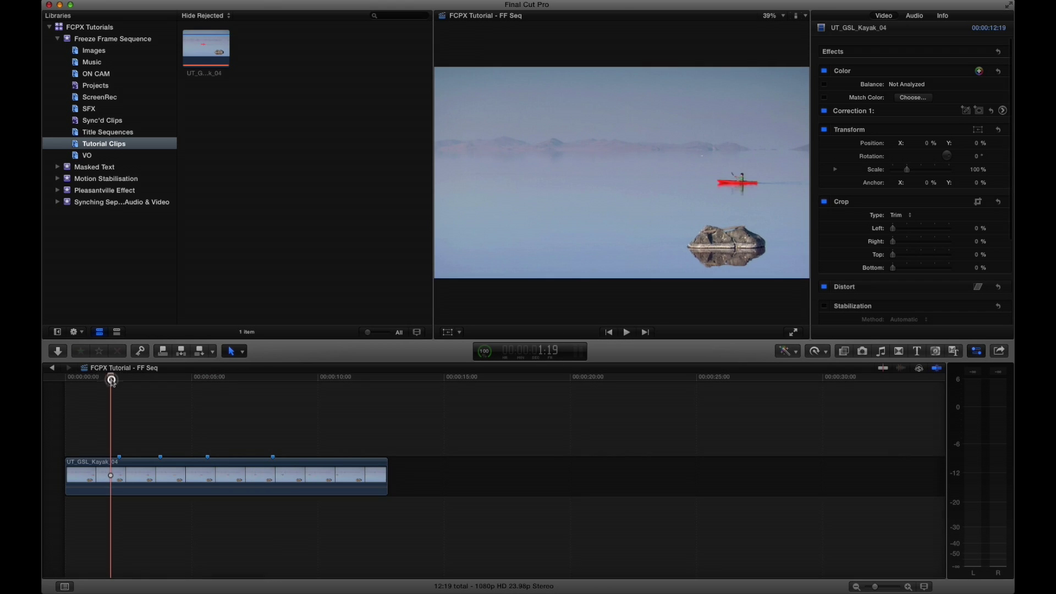
pyautogui.moveTo(112, 380); pyautogui.dragTo(121, 379)
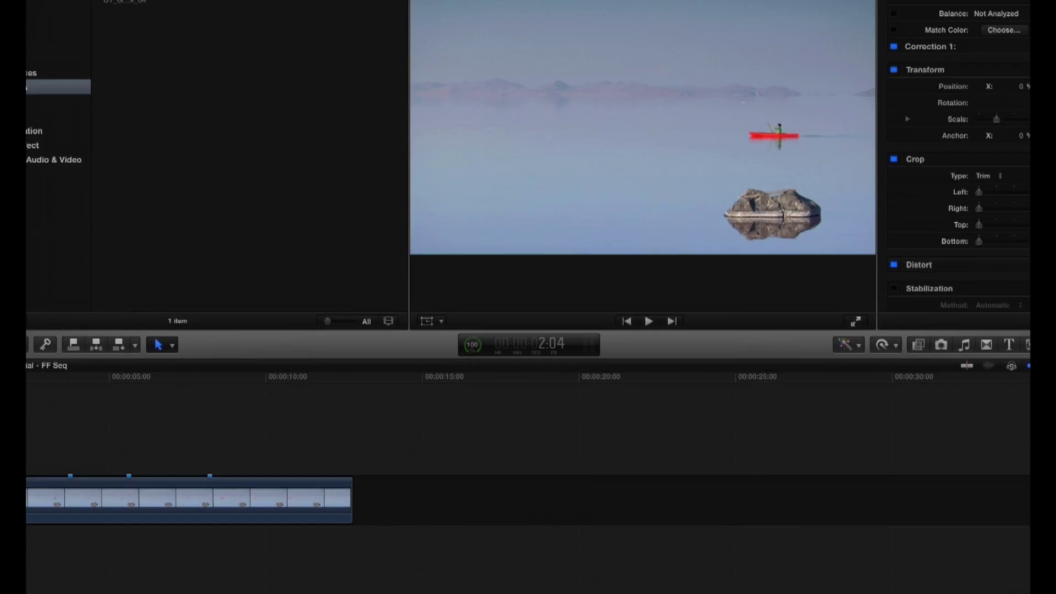
pyautogui.click(134, 1)
pyautogui.moveTo(192, 94)
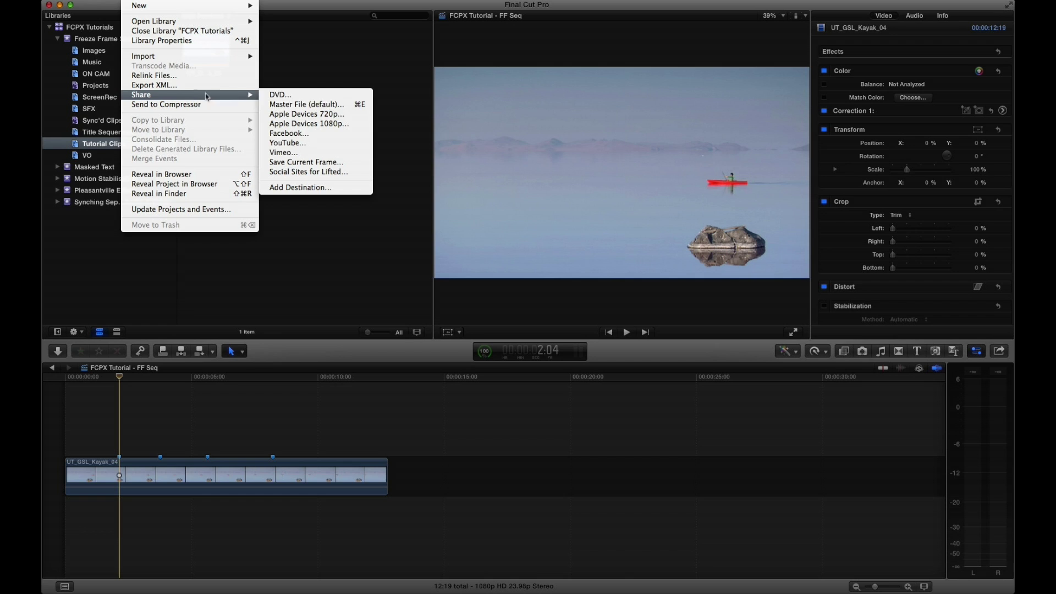
pyautogui.click(309, 163)
pyautogui.click(771, 172)
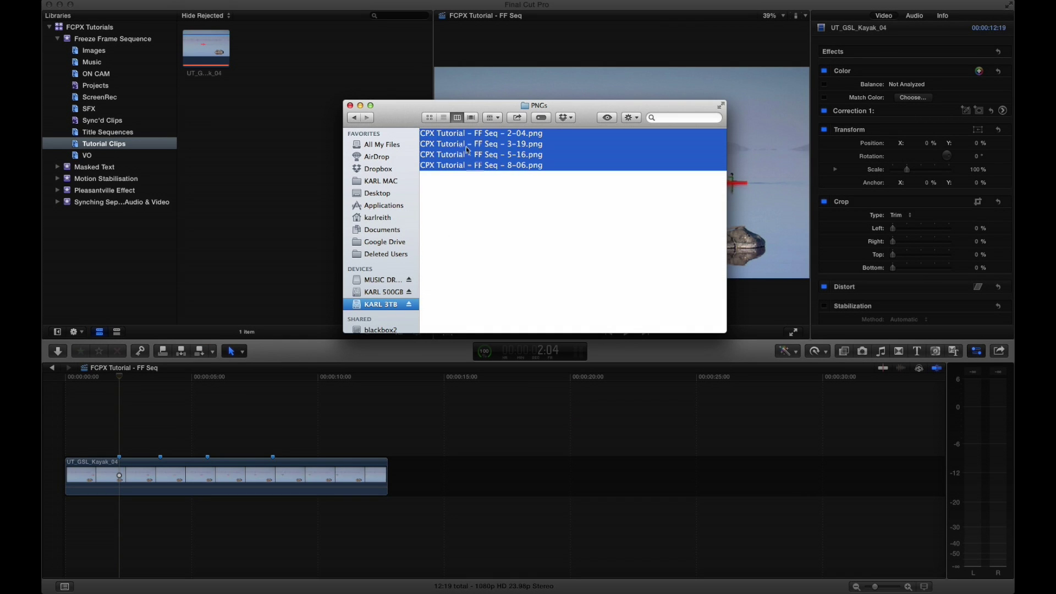
# Import the four kayak PNG stills and connect each above the video at its marker.
pyautogui.moveTo(460, 137); pyautogui.dragTo(286, 99)
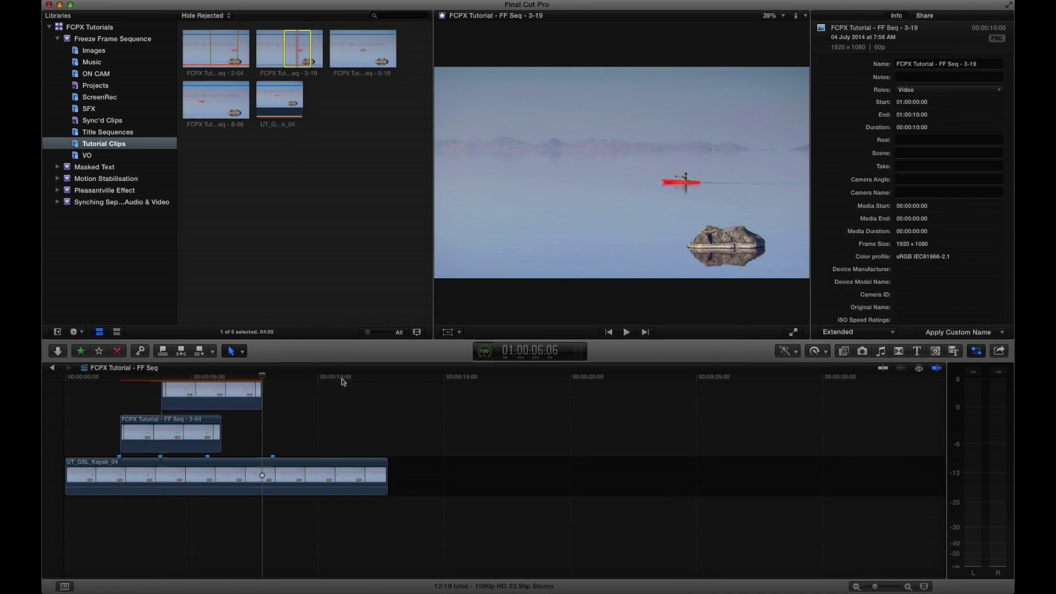
pyautogui.press('q')
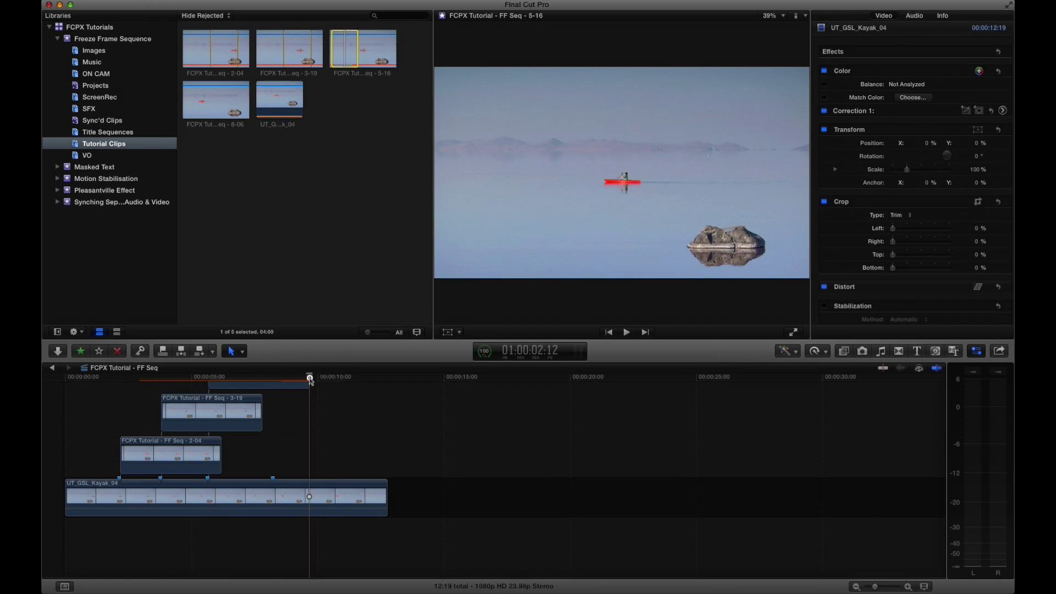
pyautogui.click(238, 113)
pyautogui.press('q')
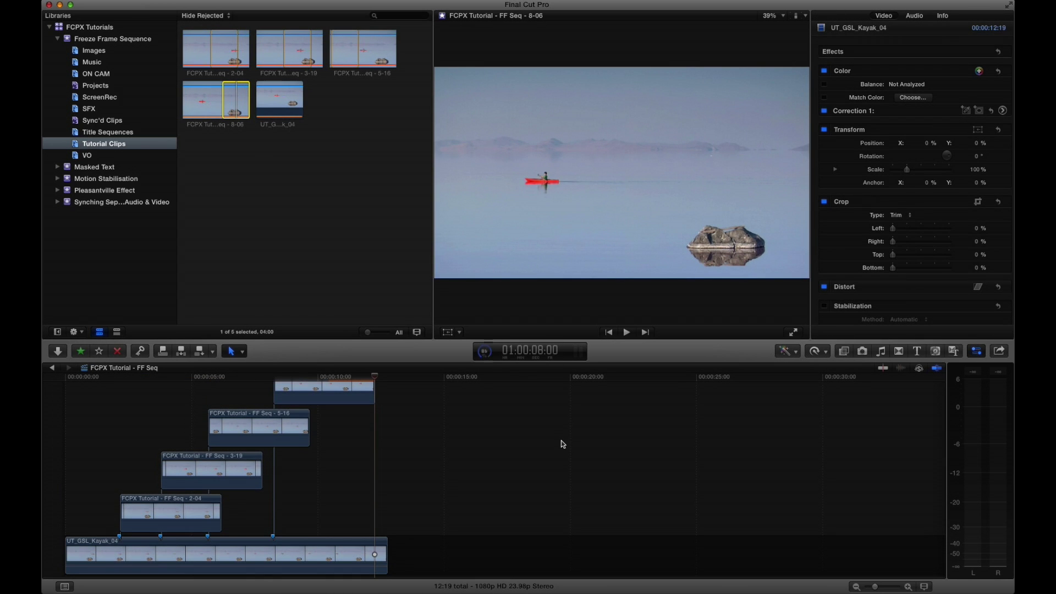
# Play the sequence from the start to preview the connected stills.
pyautogui.click(563, 444)
pyautogui.press('Home')
pyautogui.press('space')
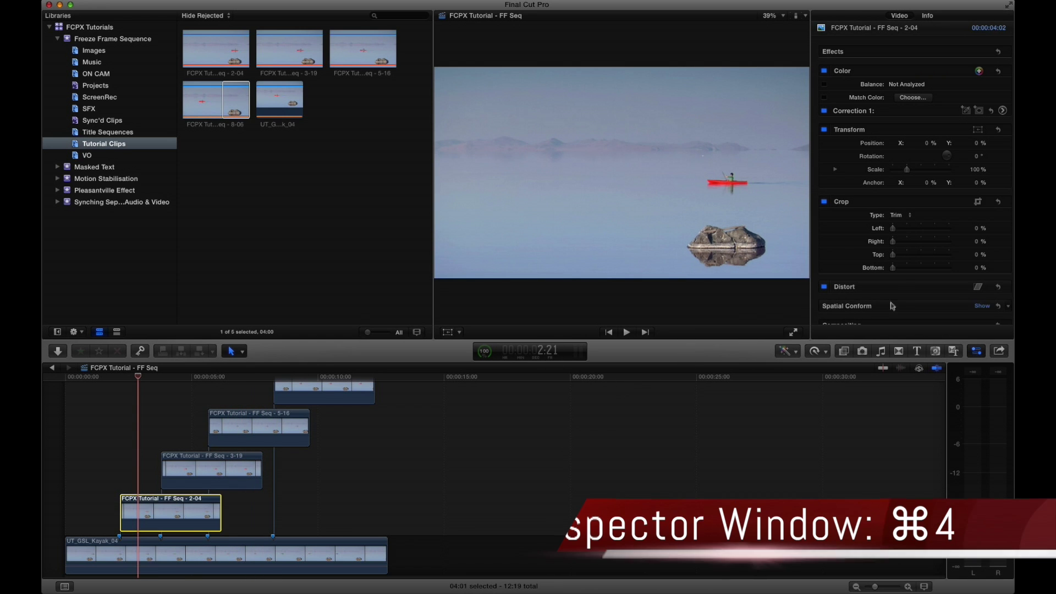
# Set the 2-04 still's Compositing blend mode to Darken and preview from the start.
pyautogui.scroll(-3, 905, 282)
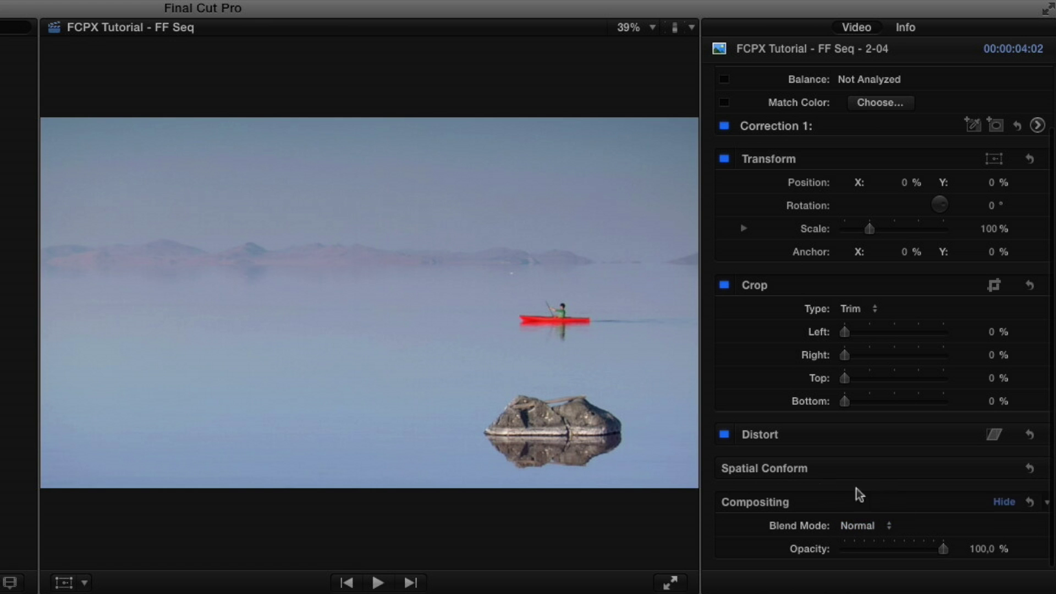
pyautogui.click(866, 526)
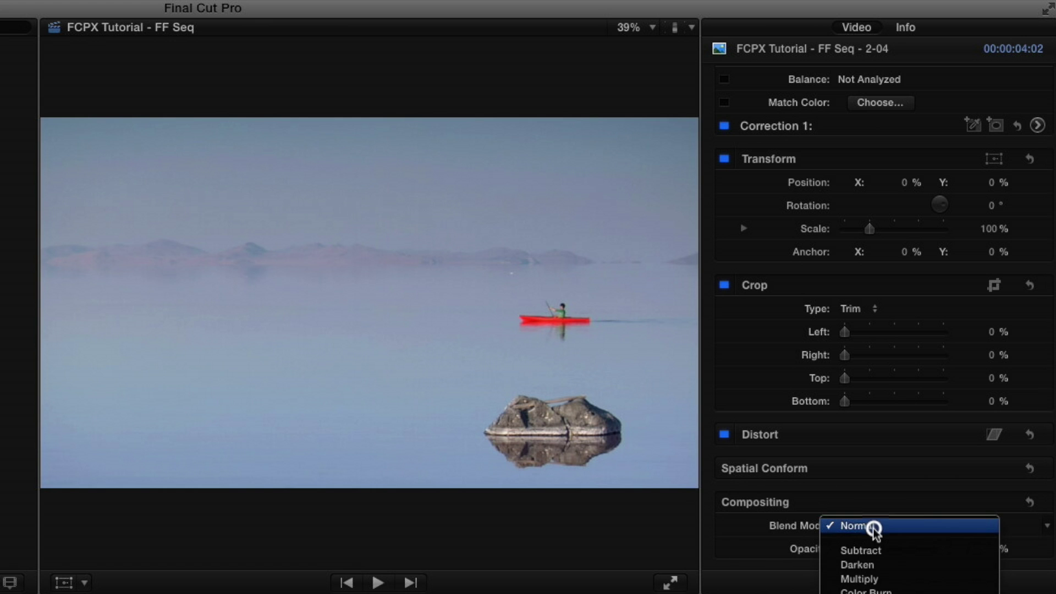
pyautogui.click(881, 565)
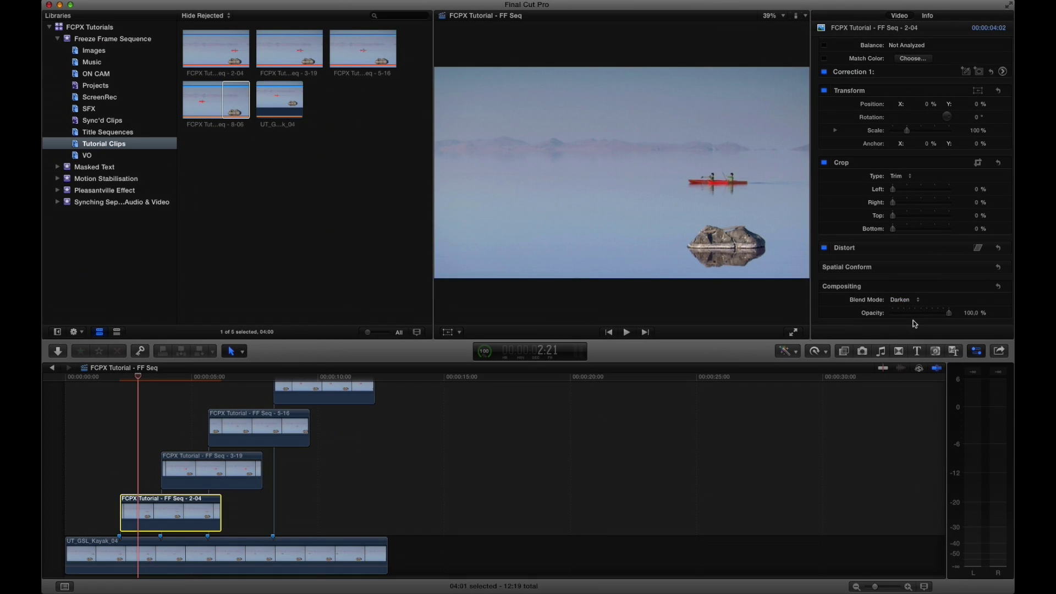
pyautogui.click(67, 377)
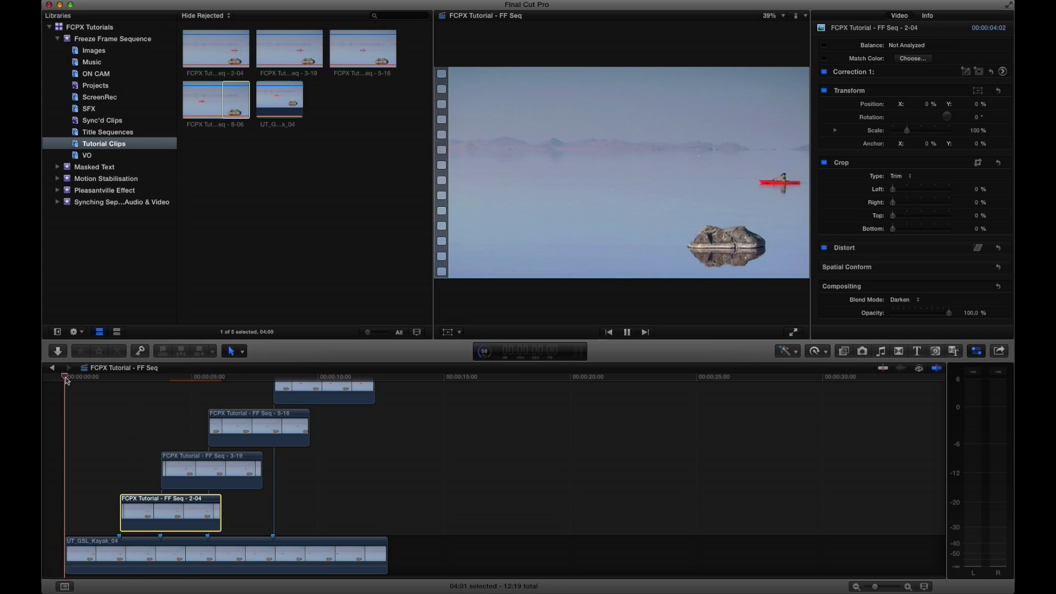
pyautogui.press('space')
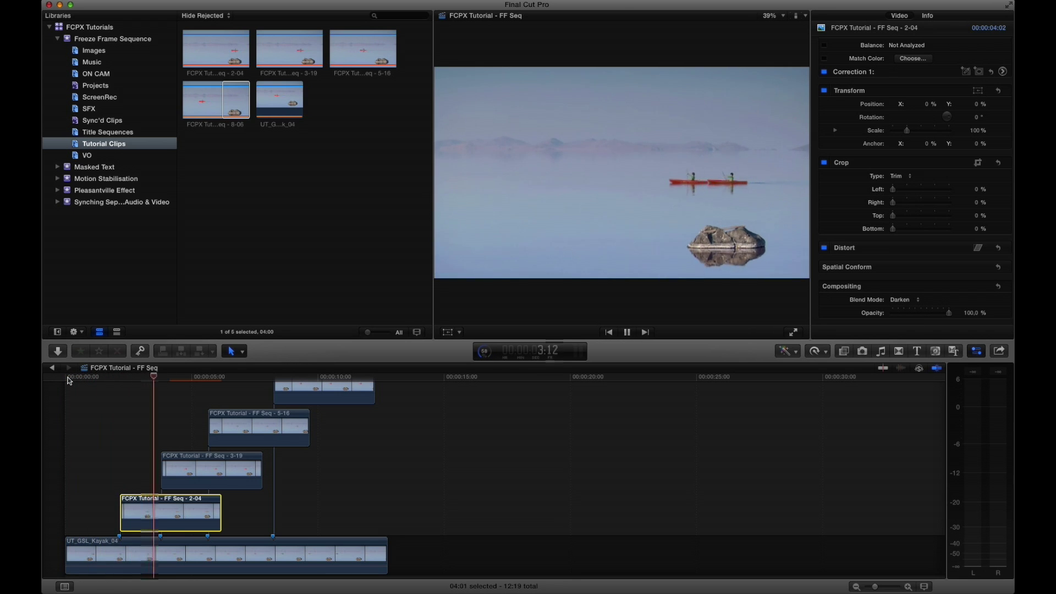
# Extend the 8-06, 5-16, 3-19 and 2-04 stills to the 12:19 playhead, then preview.
pyautogui.click(379, 386)
pyautogui.press('space')
pyautogui.hotkey('shift', 'x')
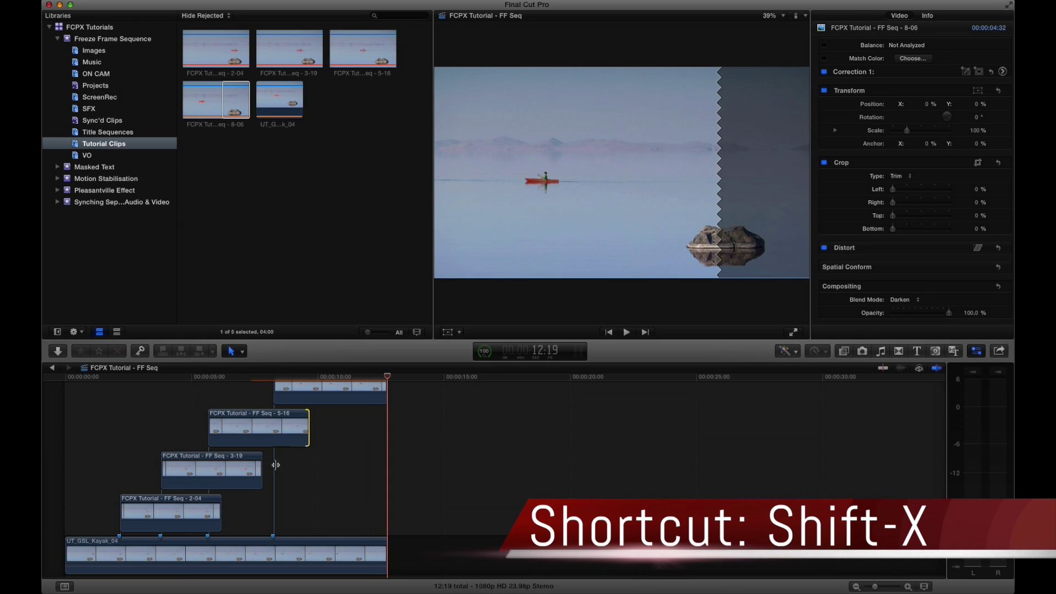
pyautogui.click(308, 424)
pyautogui.hotkey('shift', 'x')
pyautogui.click(262, 469)
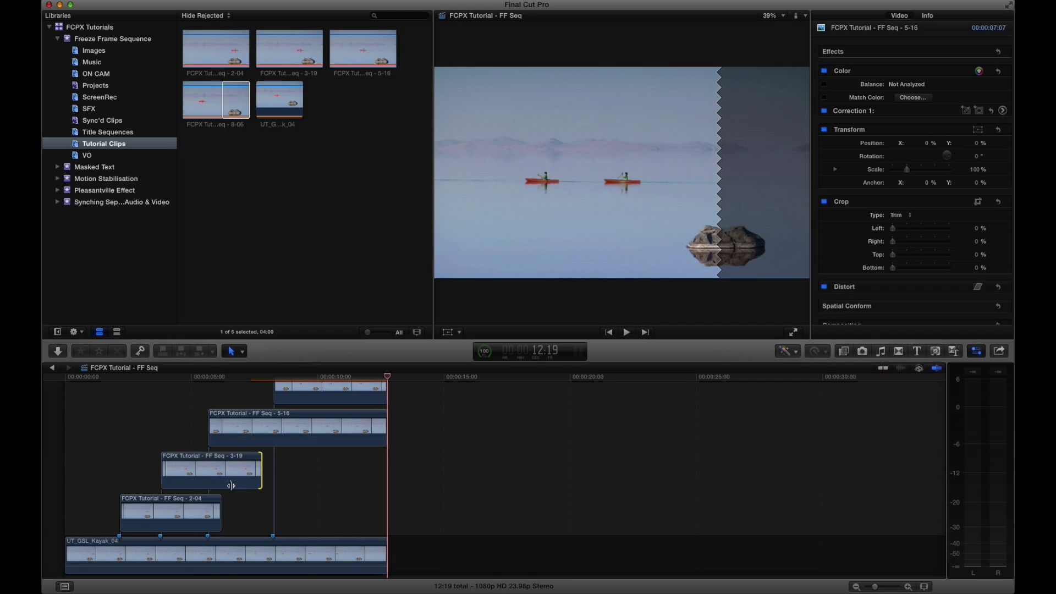
pyautogui.hotkey('shift', 'x')
pyautogui.click(223, 507)
pyautogui.hotkey('shift', 'x')
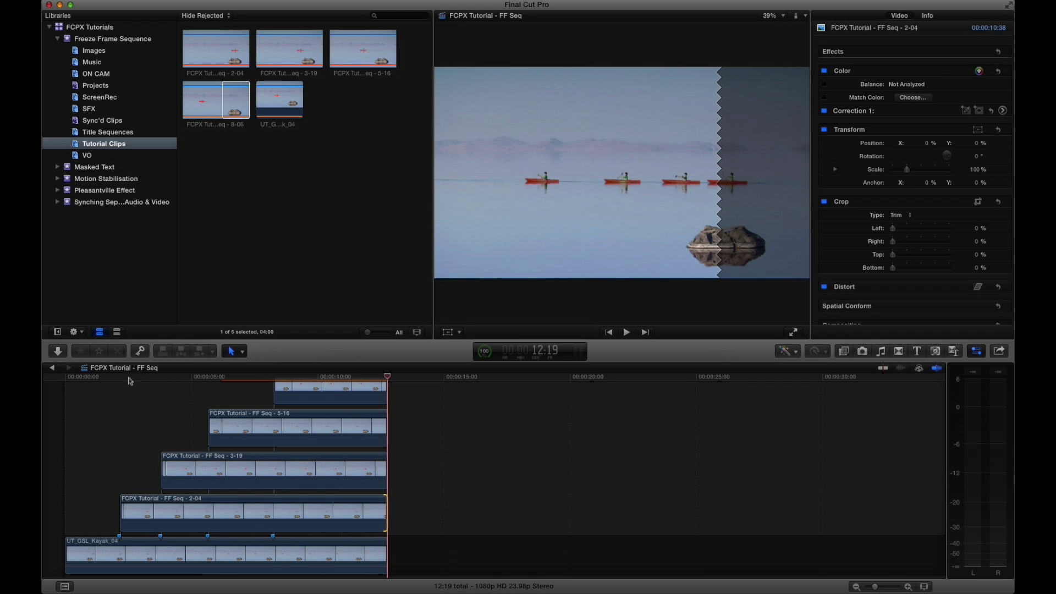
pyautogui.click(104, 378)
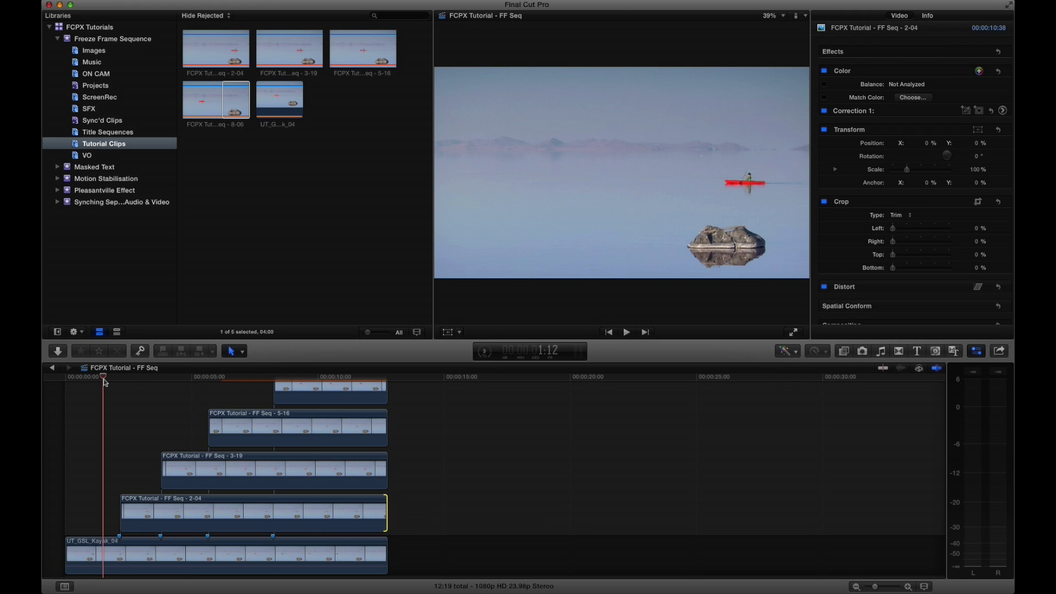
pyautogui.press('l')
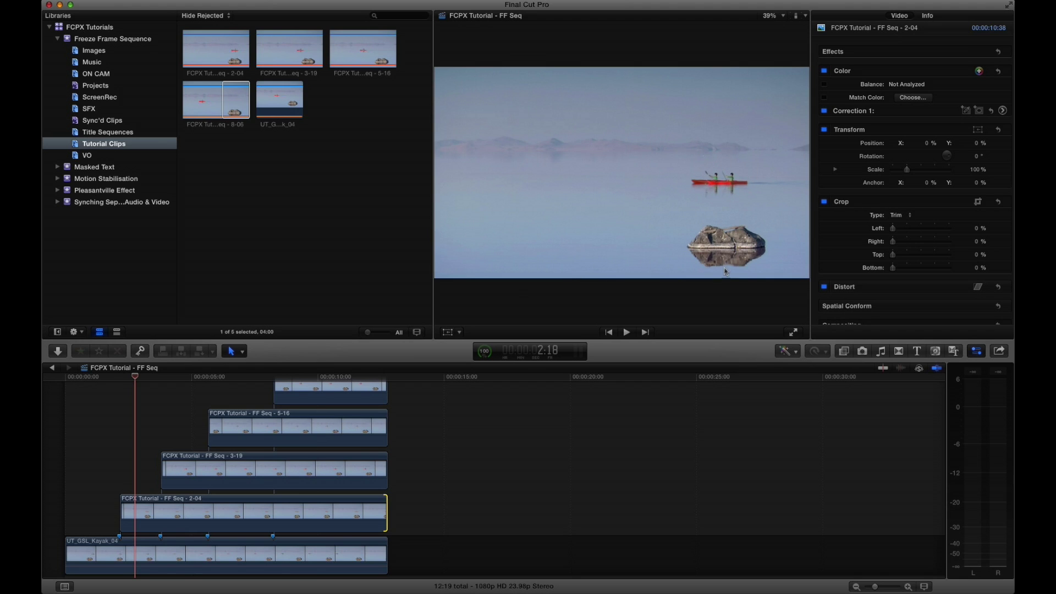
# Apply the Keying > Mask effect to the 2-04 still.
pyautogui.click(142, 527)
pyautogui.press('alt+super+1')
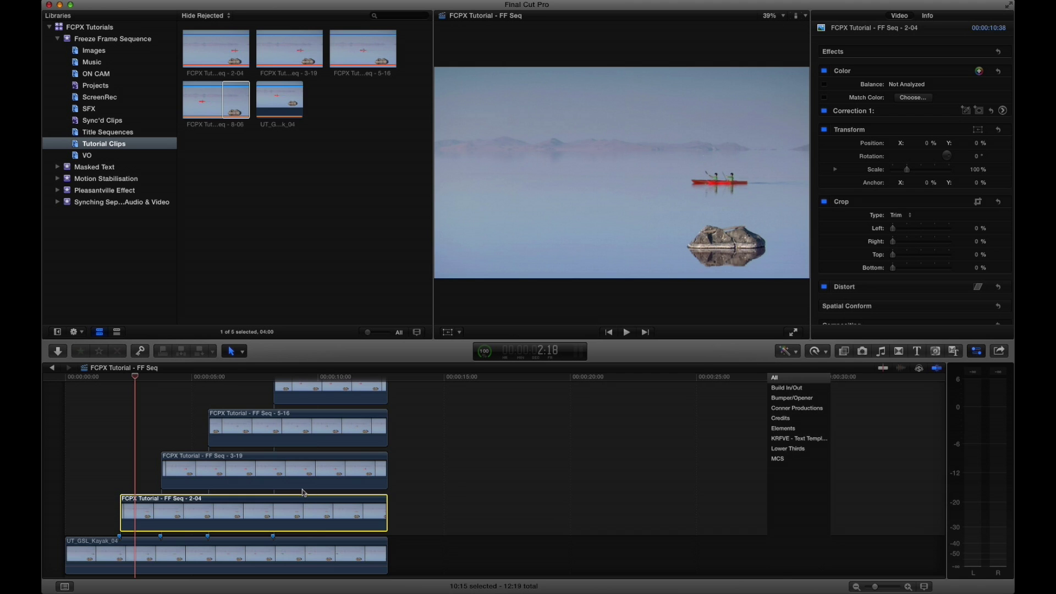
pyautogui.press('super+5')
pyautogui.click(922, 485)
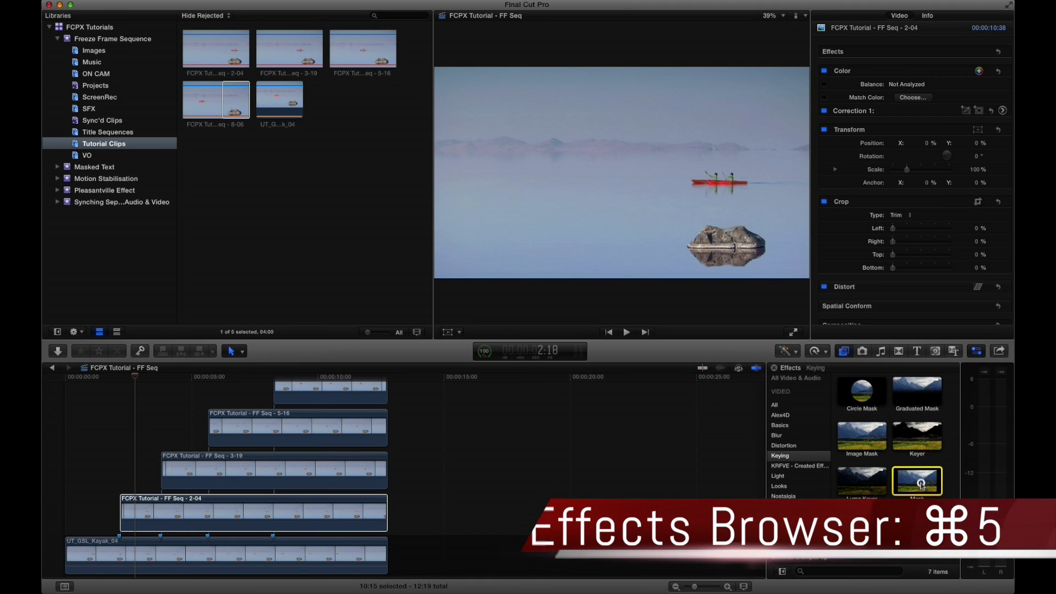
pyautogui.doubleClick(922, 485)
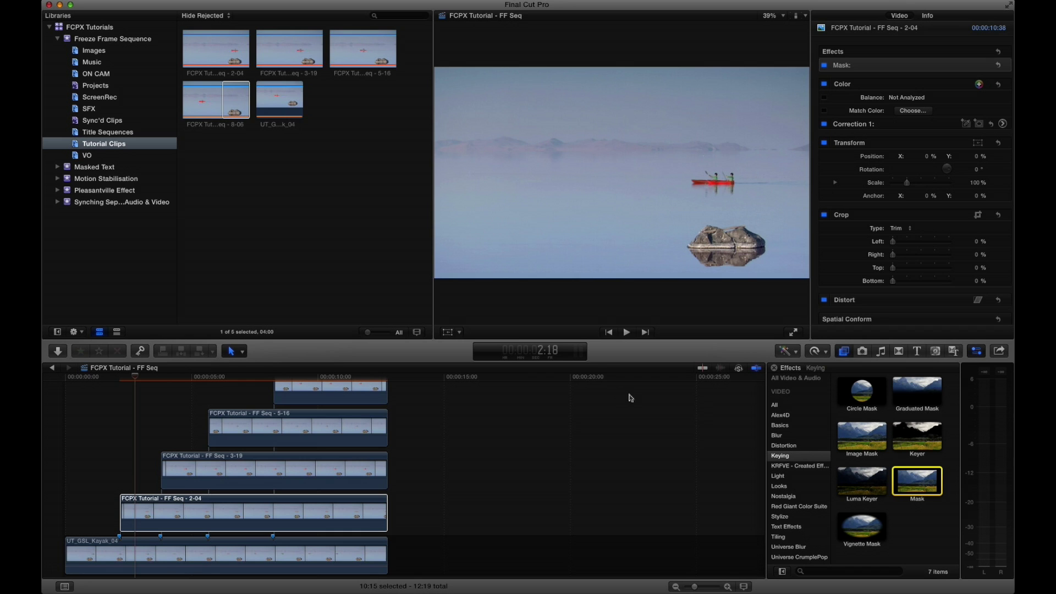
# Drag the mask corners in tightly around the kayak in the viewer.
pyautogui.moveTo(509, 88); pyautogui.dragTo(696, 165)
pyautogui.moveTo(672, 212); pyautogui.dragTo(696, 203)
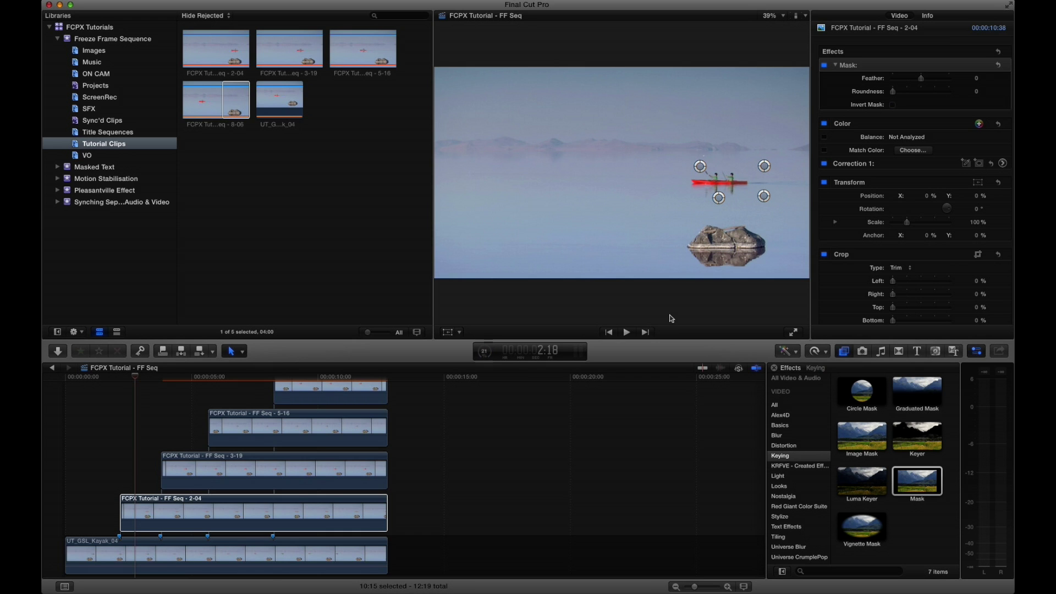
pyautogui.click(482, 557)
pyautogui.press('Home')
pyautogui.press('space')
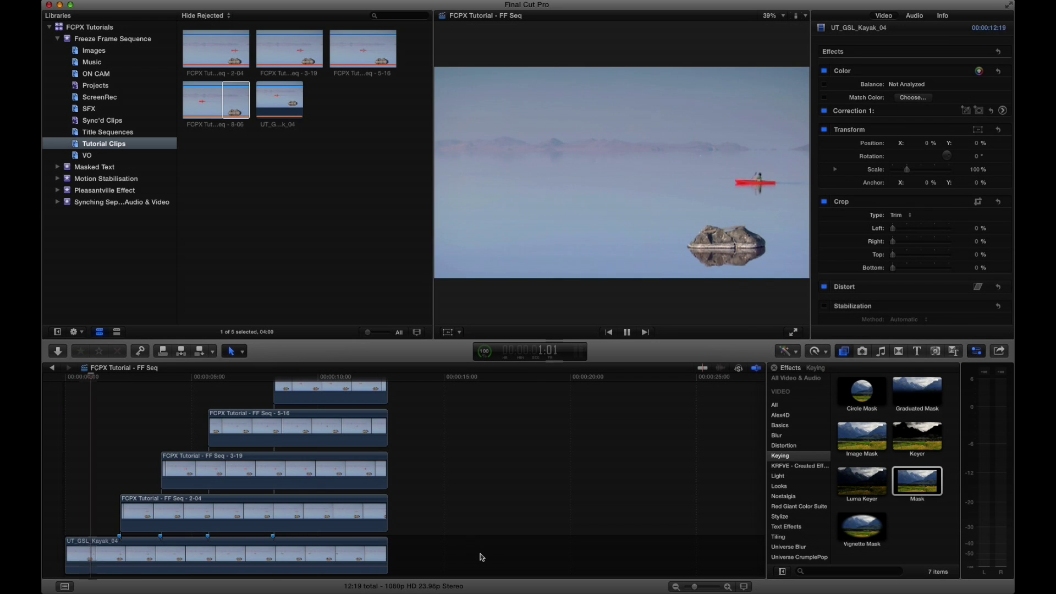